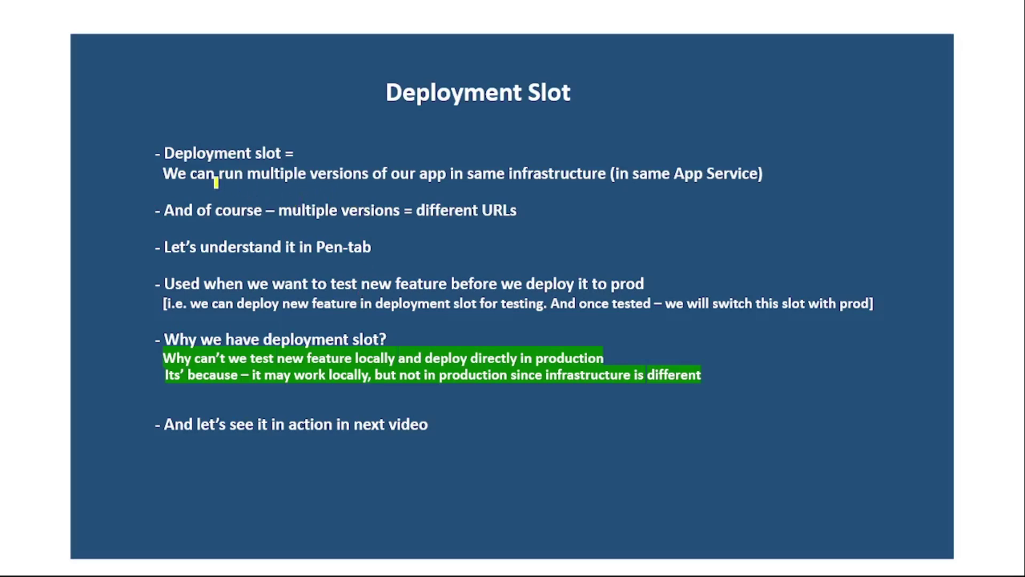
Mark 'multiple versions' and 'different URLs' on the slide in green, then switch to the blank Paint canvas
drag(207, 181, 756, 174)
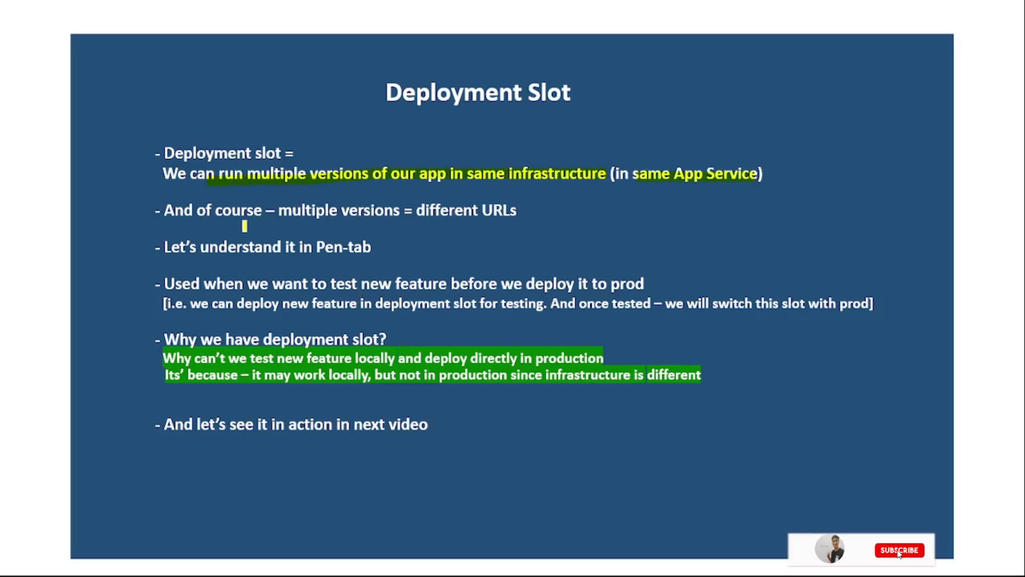
drag(282, 229, 518, 210)
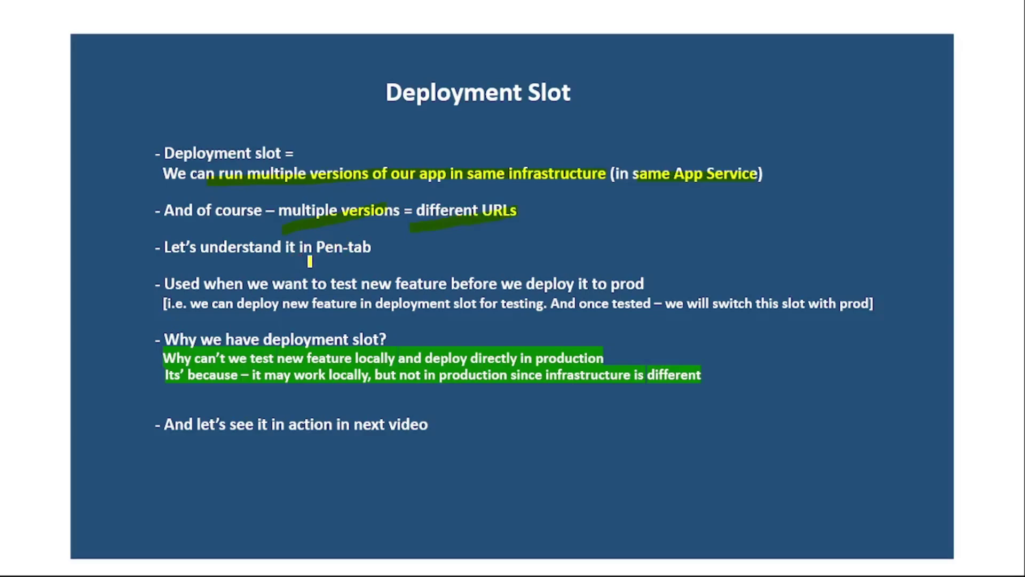
drag(310, 262, 413, 240)
key(alt+Tab)
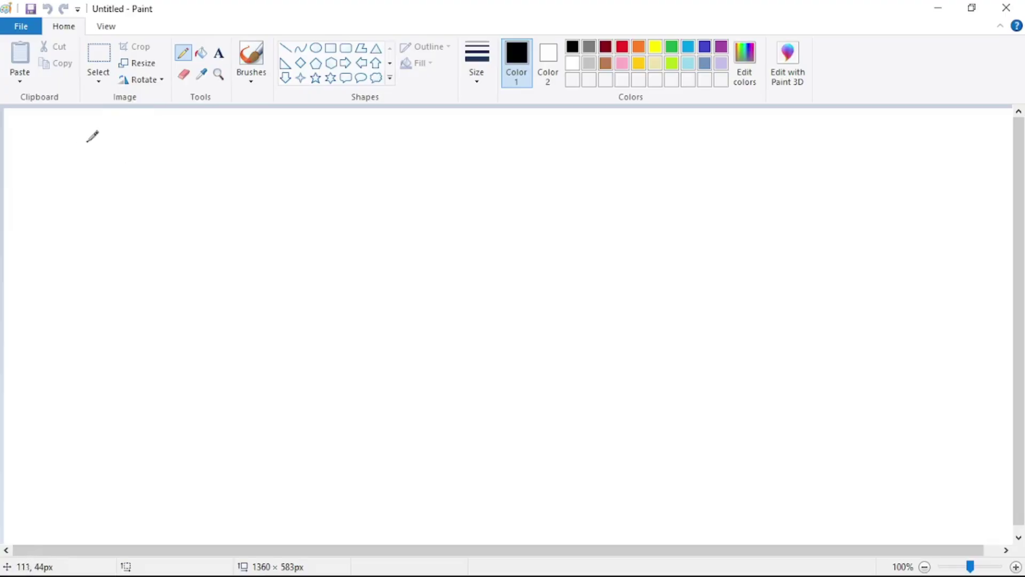
Draw the large outer box with an arrow labelled 'Azure'
mouse_move(87, 141)
mouse_down()
mouse_move(96, 237)
mouse_move(87, 472)
mouse_up()
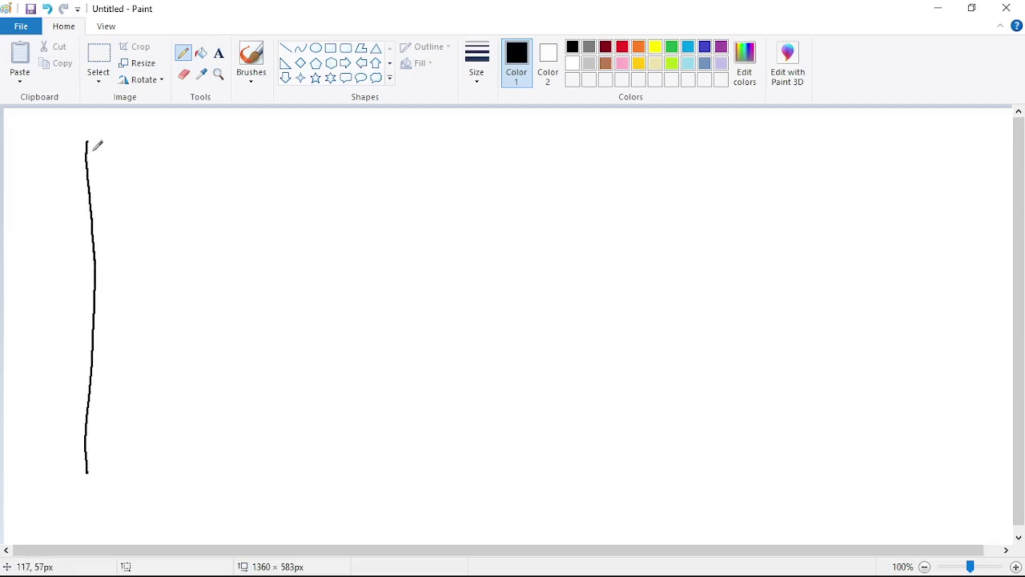
mouse_move(87, 141)
mouse_down()
mouse_move(360, 136)
mouse_move(672, 157)
mouse_move(633, 439)
mouse_up()
mouse_move(87, 473)
mouse_down()
mouse_move(629, 452)
mouse_move(638, 432)
mouse_up()
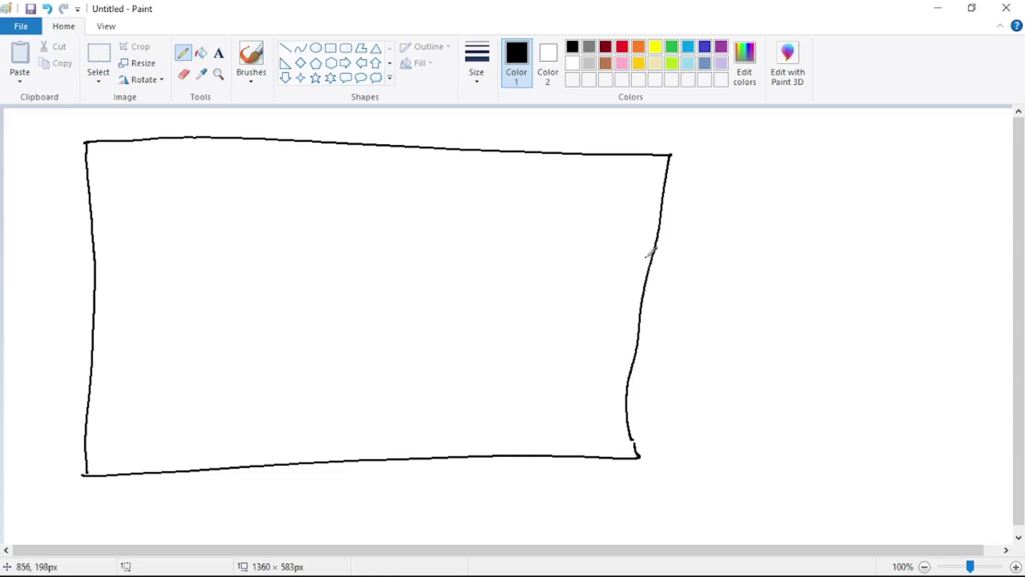
drag(647, 256, 707, 251)
mouse_move(696, 244)
mouse_down()
mouse_move(696, 259)
mouse_move(721, 235)
mouse_move(730, 258)
mouse_move(744, 256)
mouse_up()
mouse_move(745, 256)
mouse_down()
mouse_move(750, 243)
mouse_move(777, 253)
mouse_up()
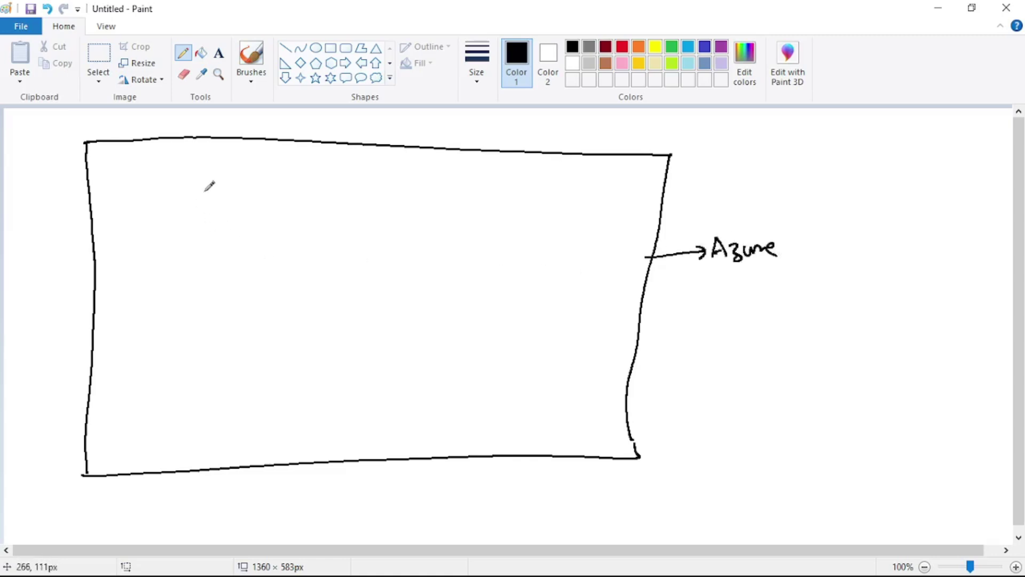
Draw an inner box with a brace and an arrow labelled 'App service'
drag(186, 184, 194, 393)
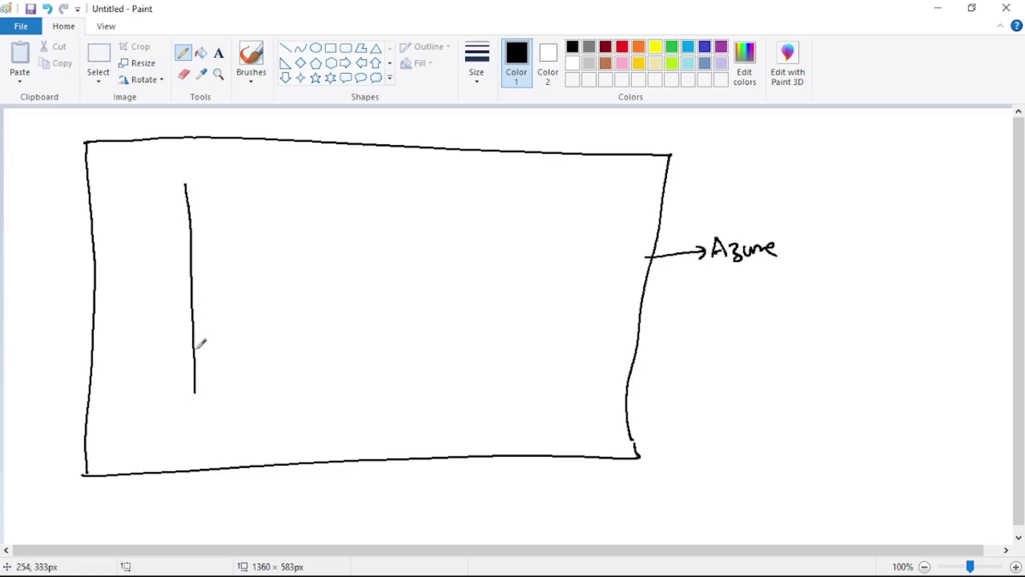
mouse_move(186, 181)
mouse_down()
mouse_move(486, 191)
mouse_move(481, 393)
mouse_up()
drag(196, 393, 479, 387)
mouse_move(487, 192)
mouse_down()
mouse_move(503, 355)
mouse_move(480, 380)
mouse_up()
mouse_move(493, 327)
mouse_down()
mouse_move(677, 313)
mouse_move(671, 324)
mouse_move(697, 298)
mouse_move(703, 319)
mouse_up()
mouse_move(689, 311)
mouse_down()
mouse_move(709, 324)
mouse_move(771, 317)
mouse_up()
mouse_move(774, 305)
mouse_down()
mouse_move(778, 318)
mouse_move(795, 305)
mouse_move(799, 317)
mouse_move(824, 316)
mouse_up()
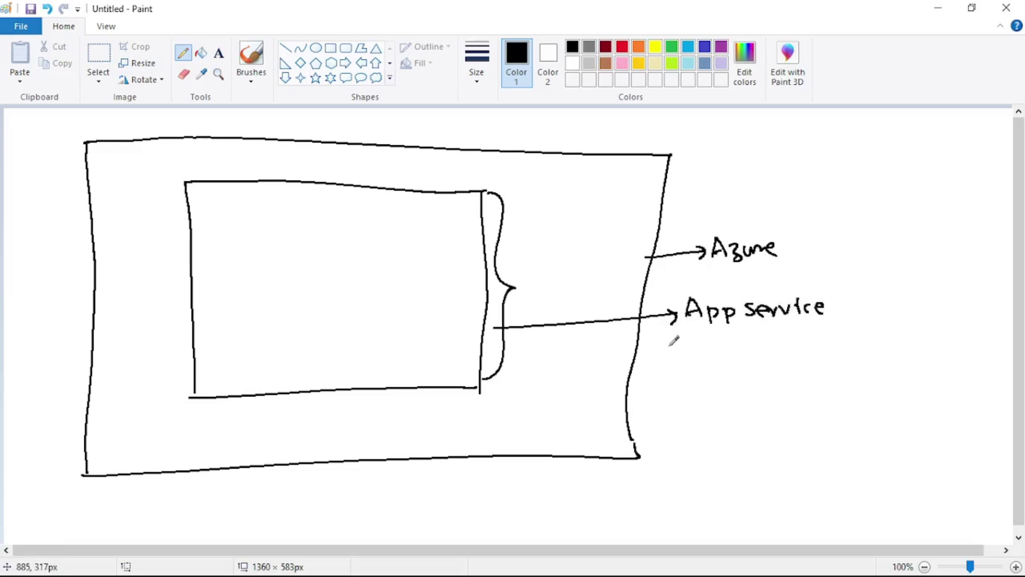
Write 'MyHRApp = PROD site' below the App service label
drag(674, 357, 705, 357)
mouse_move(714, 344)
mouse_down()
mouse_move(702, 370)
mouse_move(724, 347)
mouse_move(712, 357)
mouse_up()
mouse_move(712, 349)
mouse_down()
mouse_move(730, 348)
mouse_move(731, 357)
mouse_up()
mouse_move(735, 339)
mouse_down()
mouse_move(736, 357)
mouse_move(767, 346)
mouse_up()
mouse_move(765, 340)
mouse_down()
mouse_move(765, 359)
mouse_move(774, 358)
mouse_up()
mouse_move(783, 340)
mouse_down()
mouse_move(785, 357)
mouse_move(819, 342)
mouse_move(819, 351)
mouse_move(828, 342)
mouse_move(860, 347)
mouse_move(869, 336)
mouse_move(876, 347)
mouse_up()
mouse_move(913, 334)
mouse_down()
mouse_move(903, 345)
mouse_move(924, 334)
mouse_move(927, 344)
mouse_up()
drag(921, 333, 946, 343)
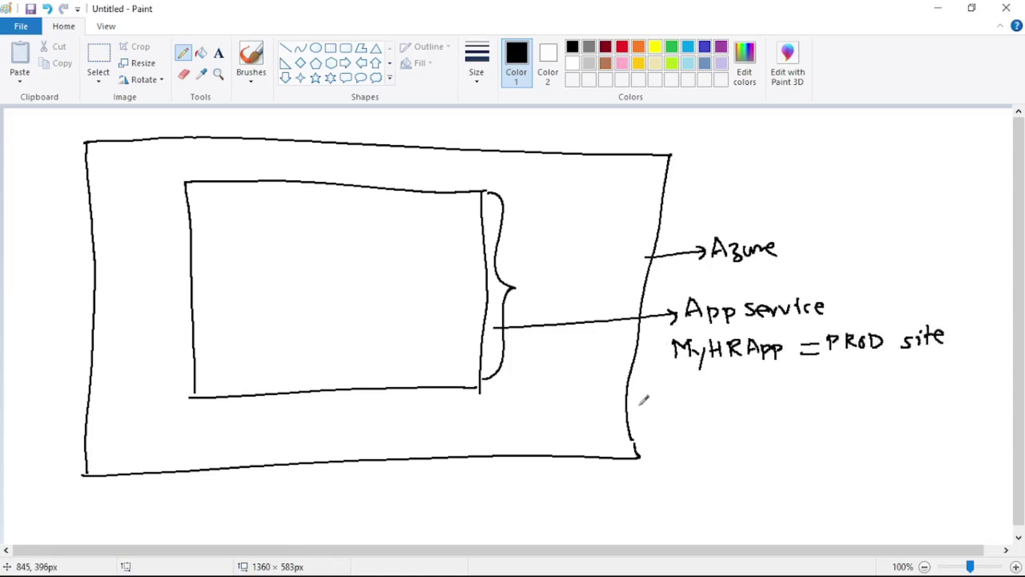
Write the URL 'MyHRApp.azurewebsites.net' beneath the PROD site label
mouse_move(643, 402)
mouse_down()
mouse_move(643, 424)
mouse_move(684, 421)
mouse_up()
drag(687, 412, 705, 421)
mouse_move(706, 403)
mouse_down()
mouse_move(715, 419)
mouse_move(725, 401)
mouse_move(730, 419)
mouse_up()
mouse_move(719, 412)
mouse_down()
mouse_move(751, 410)
mouse_move(790, 428)
mouse_move(850, 407)
mouse_move(923, 419)
mouse_up()
drag(925, 409, 991, 424)
click(938, 417)
drag(981, 410, 999, 409)
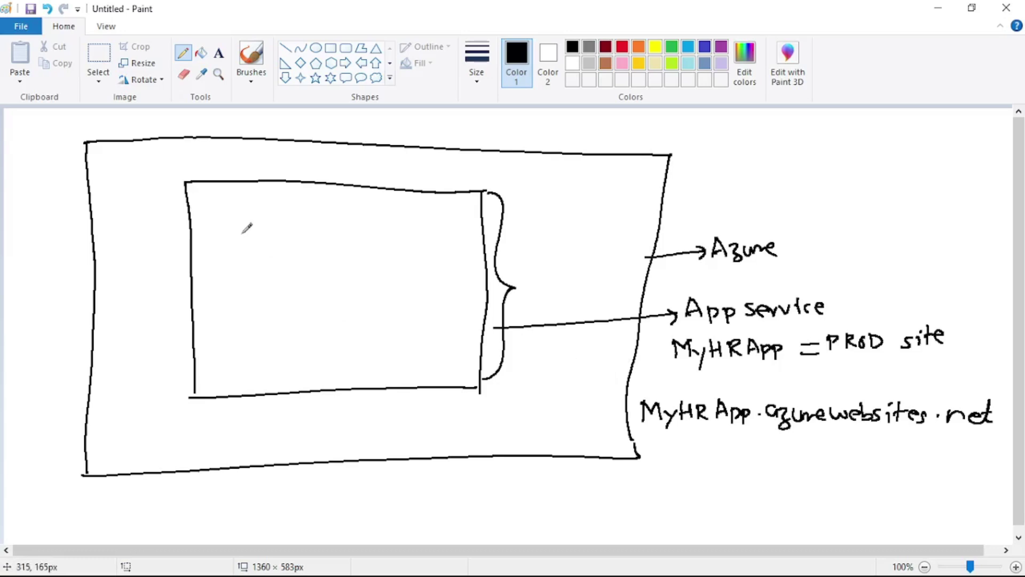
Draw a small box inside App service with an upward arrow labelled 'slot'
drag(211, 242, 228, 338)
mouse_move(207, 245)
mouse_down()
mouse_move(276, 239)
mouse_move(288, 314)
mouse_up()
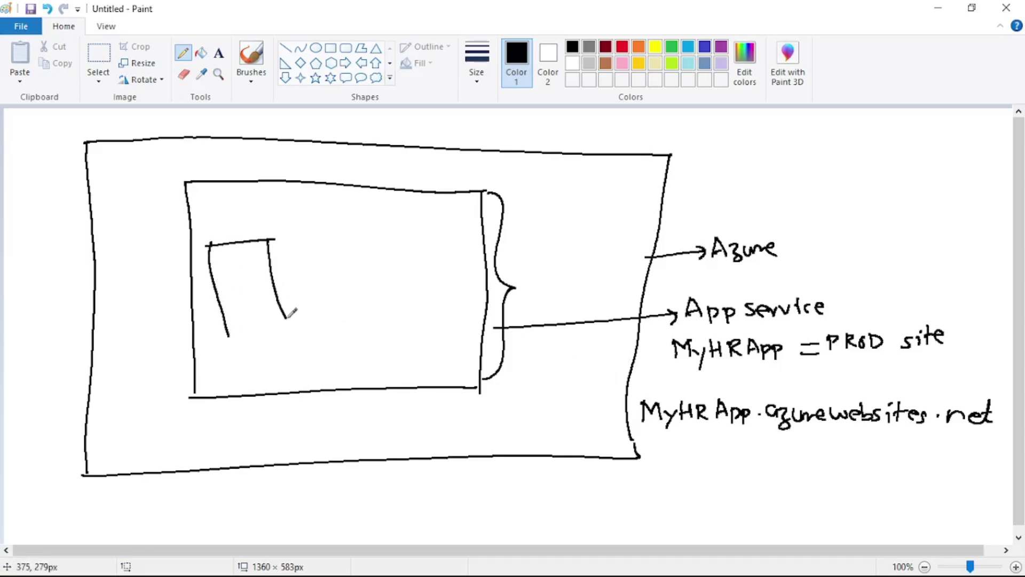
drag(217, 331, 287, 318)
drag(240, 331, 263, 518)
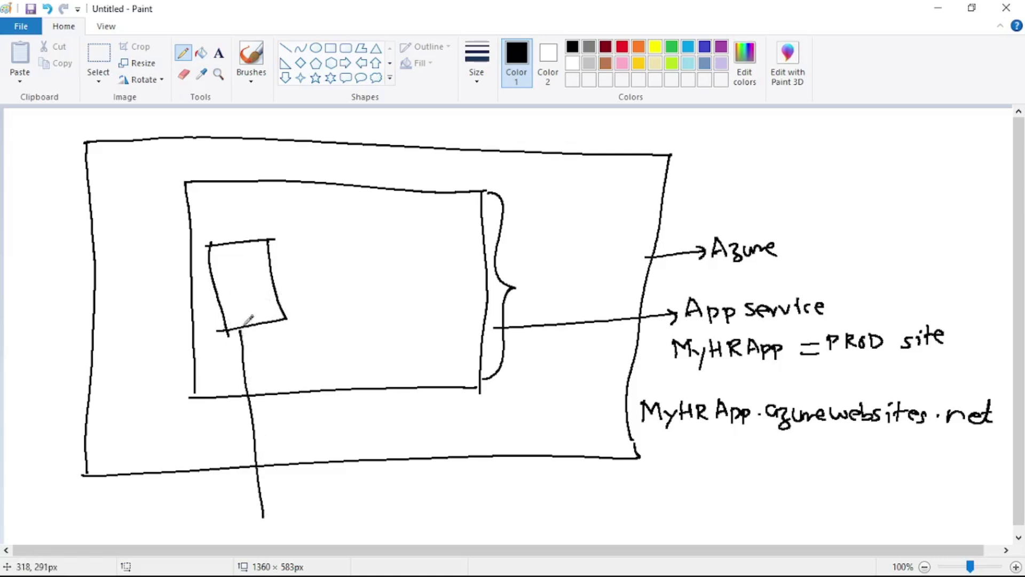
drag(235, 347, 251, 342)
mouse_move(285, 491)
mouse_down()
mouse_move(271, 513)
mouse_move(291, 513)
mouse_move(298, 498)
mouse_move(311, 510)
mouse_up()
drag(302, 496, 320, 493)
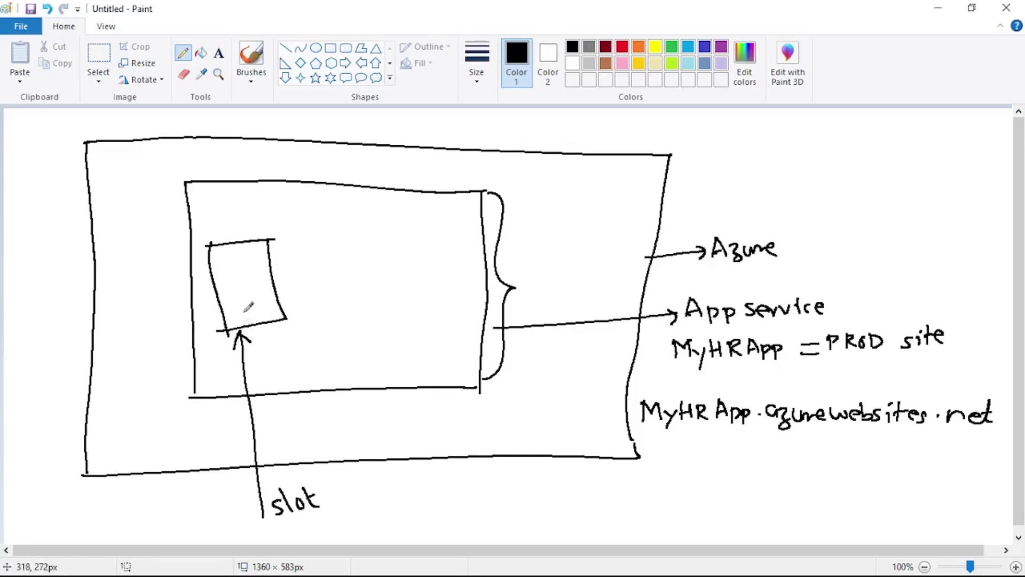
Write 'PROD slot' inside the small box and link it to the azurewebsites.net URL
mouse_move(217, 262)
mouse_down()
mouse_move(220, 274)
mouse_move(246, 265)
mouse_move(240, 272)
mouse_up()
mouse_move(247, 260)
mouse_down()
mouse_move(227, 308)
mouse_move(240, 309)
mouse_up()
drag(257, 296, 250, 299)
drag(264, 277, 268, 307)
drag(257, 292, 278, 288)
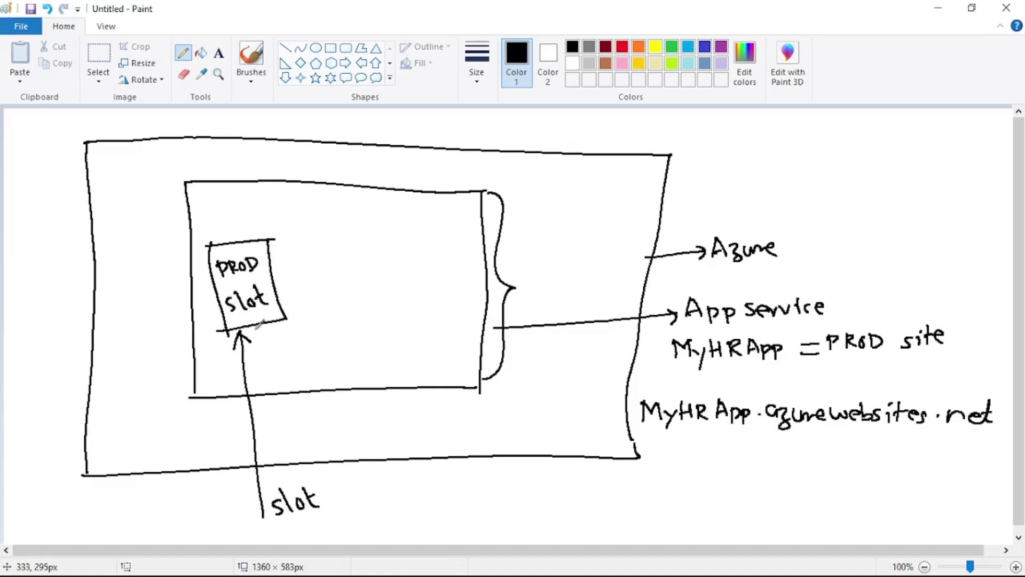
mouse_move(258, 325)
mouse_down()
mouse_move(638, 423)
mouse_move(631, 440)
mouse_move(637, 424)
mouse_up()
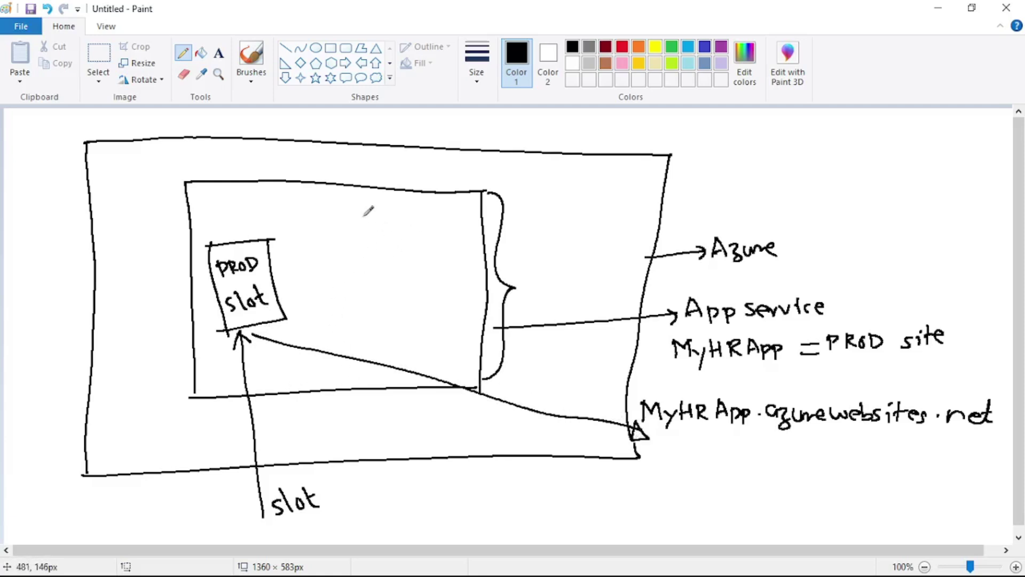
Draw a second small box beside PROD with its own arrow labelled 'slot'
drag(340, 216, 344, 318)
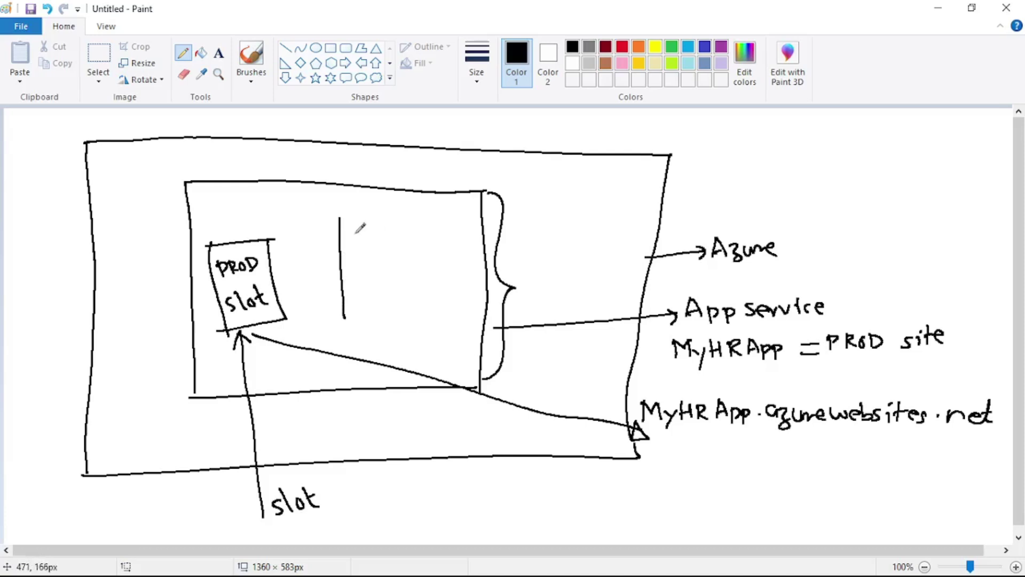
mouse_move(340, 216)
mouse_down()
mouse_move(440, 219)
mouse_move(441, 303)
mouse_up()
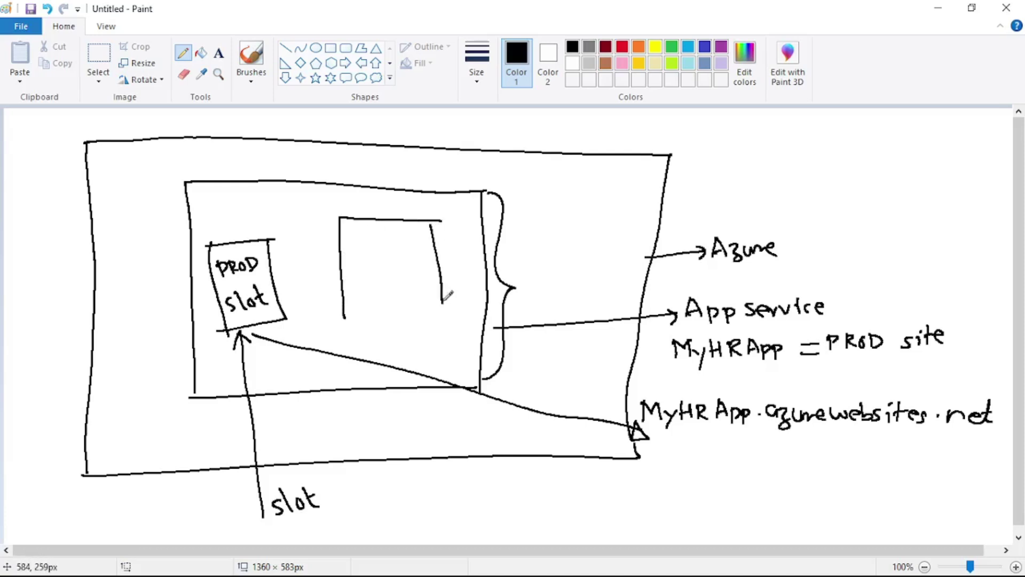
drag(341, 317, 451, 304)
drag(391, 315, 412, 506)
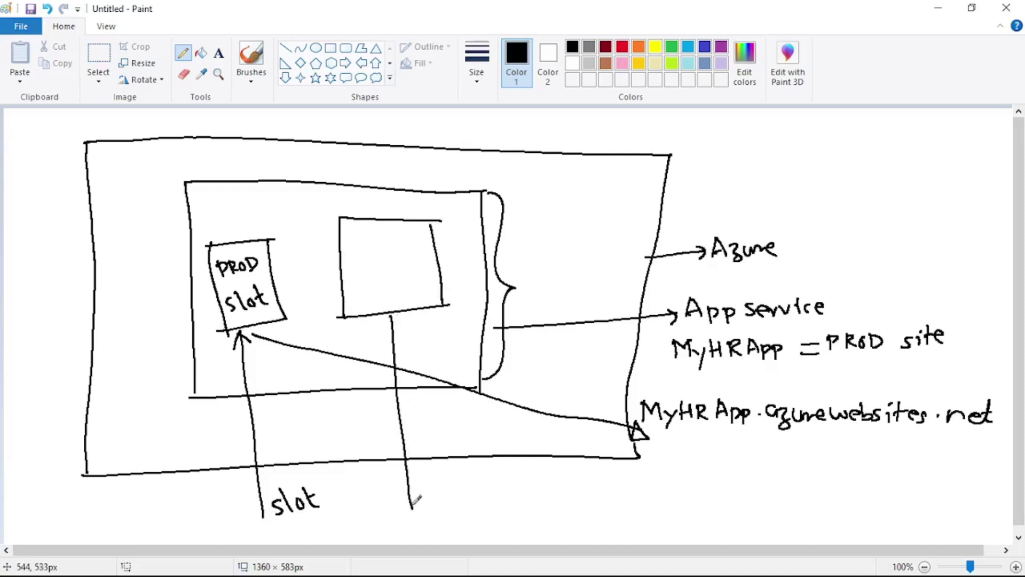
drag(387, 329, 397, 328)
mouse_move(437, 486)
mouse_down()
mouse_move(425, 508)
mouse_move(454, 504)
mouse_up()
drag(461, 491, 462, 490)
mouse_move(473, 479)
mouse_down()
mouse_move(474, 502)
mouse_move(481, 489)
mouse_up()
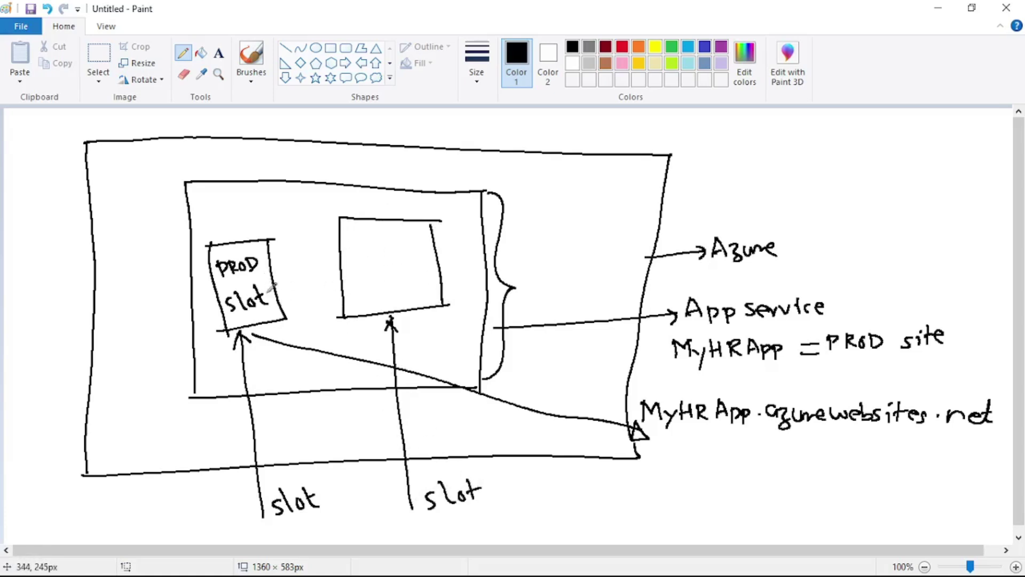
Underline 'App service', write 'staging slot' in the second box, and arrow down-right
drag(675, 329, 752, 327)
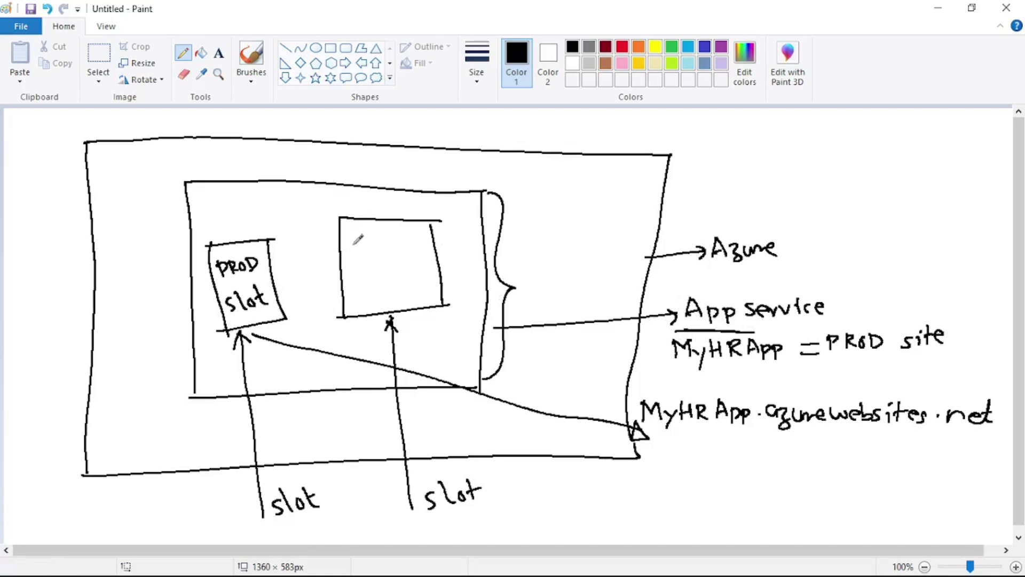
mouse_move(358, 237)
mouse_down()
mouse_move(348, 254)
mouse_move(396, 240)
mouse_move(406, 250)
mouse_move(372, 296)
mouse_move(393, 282)
mouse_up()
mouse_move(408, 271)
mouse_down()
mouse_move(410, 295)
mouse_move(416, 280)
mouse_up()
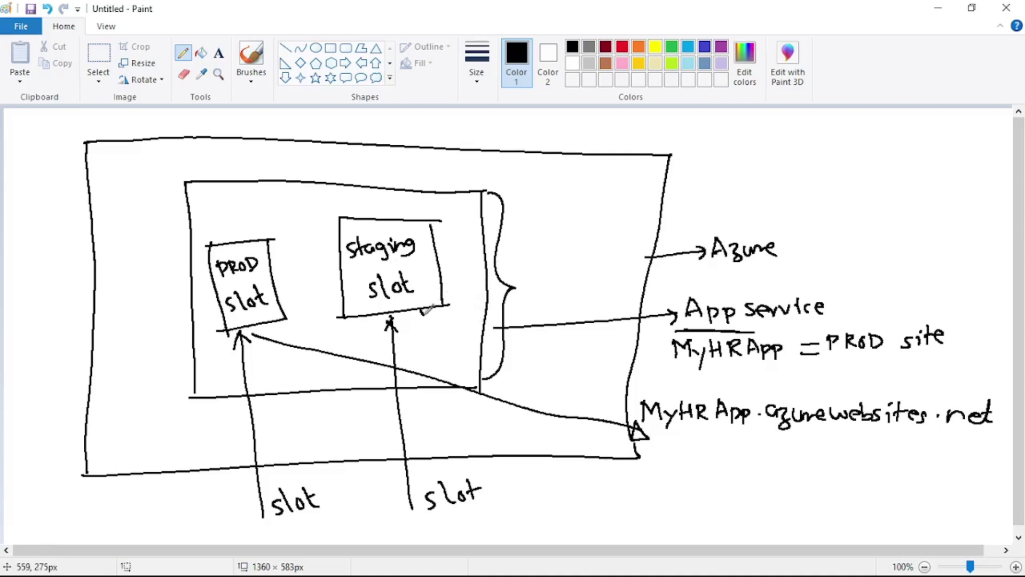
mouse_move(422, 310)
mouse_down()
mouse_move(579, 498)
mouse_move(562, 504)
mouse_up()
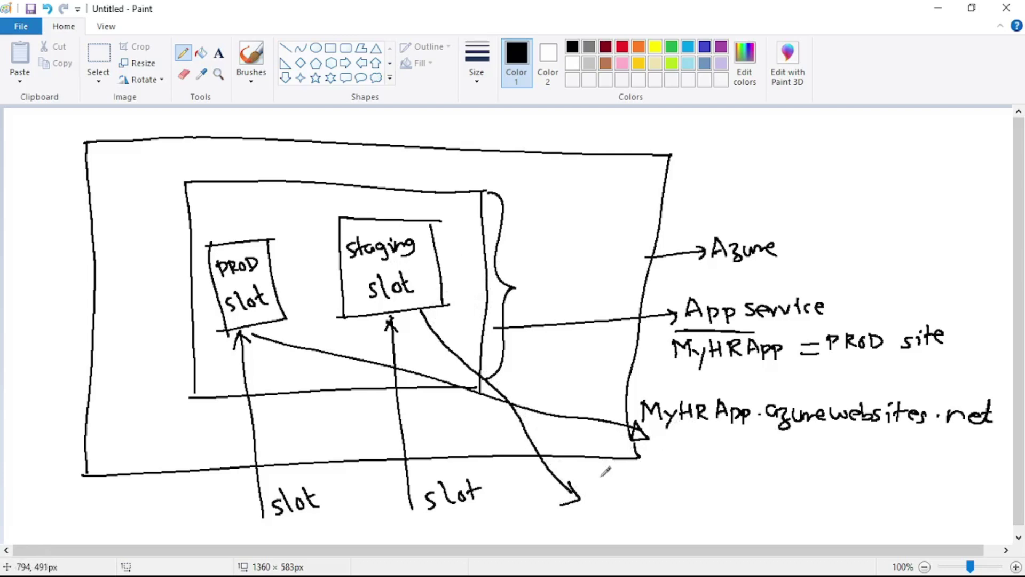
Write 'MyHRApp_staging.azurewebsites.net' at the arrowhead and underline 'azurewebsites' in the PROD URL
mouse_move(590, 502)
mouse_down()
mouse_move(602, 491)
mouse_move(622, 497)
mouse_up()
mouse_move(627, 485)
mouse_down()
mouse_move(618, 504)
mouse_move(695, 503)
mouse_up()
mouse_move(702, 485)
mouse_down()
mouse_move(706, 502)
mouse_move(743, 497)
mouse_up()
drag(752, 486, 781, 503)
mouse_move(788, 487)
mouse_down()
mouse_move(802, 499)
mouse_move(793, 509)
mouse_up()
click(813, 495)
drag(767, 433, 877, 438)
mouse_move(828, 486)
mouse_down()
mouse_move(825, 498)
mouse_move(855, 492)
mouse_up()
mouse_move(851, 485)
mouse_down()
mouse_move(870, 498)
mouse_move(899, 486)
mouse_move(939, 503)
mouse_up()
mouse_move(946, 473)
mouse_down()
mouse_move(949, 502)
mouse_move(1002, 503)
mouse_up()
click(970, 498)
mouse_move(1004, 485)
mouse_down()
mouse_move(1006, 505)
mouse_move(1014, 492)
mouse_up()
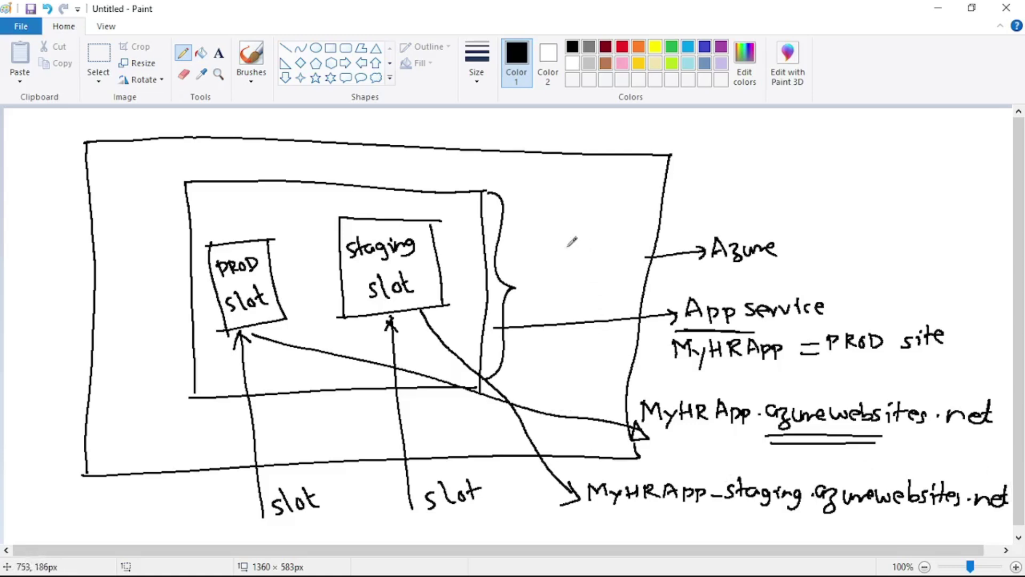
Underline the staging 'slot' and draw curved swap arrows between the PROD and staging boxes
drag(373, 309, 412, 299)
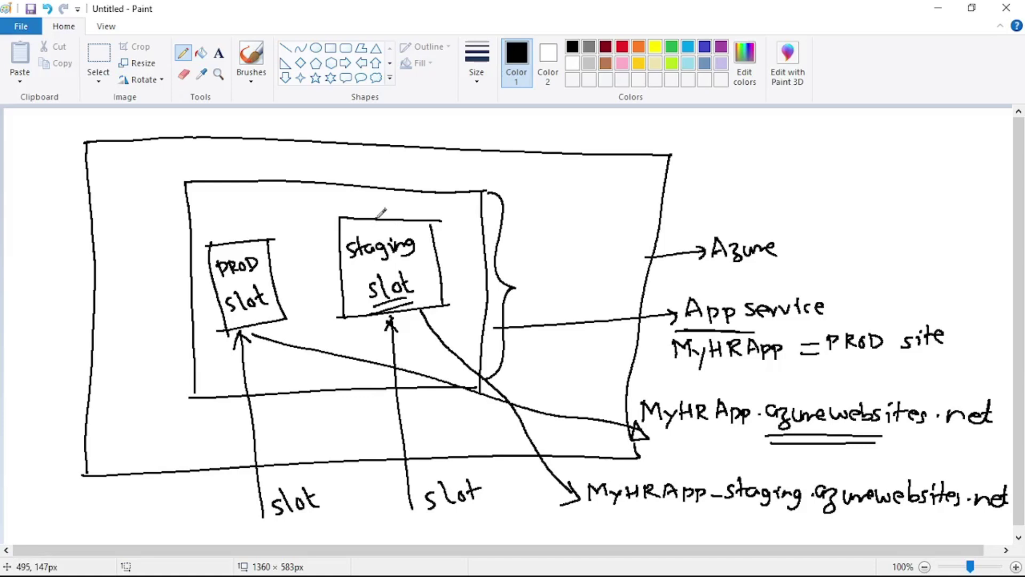
drag(376, 214, 264, 238)
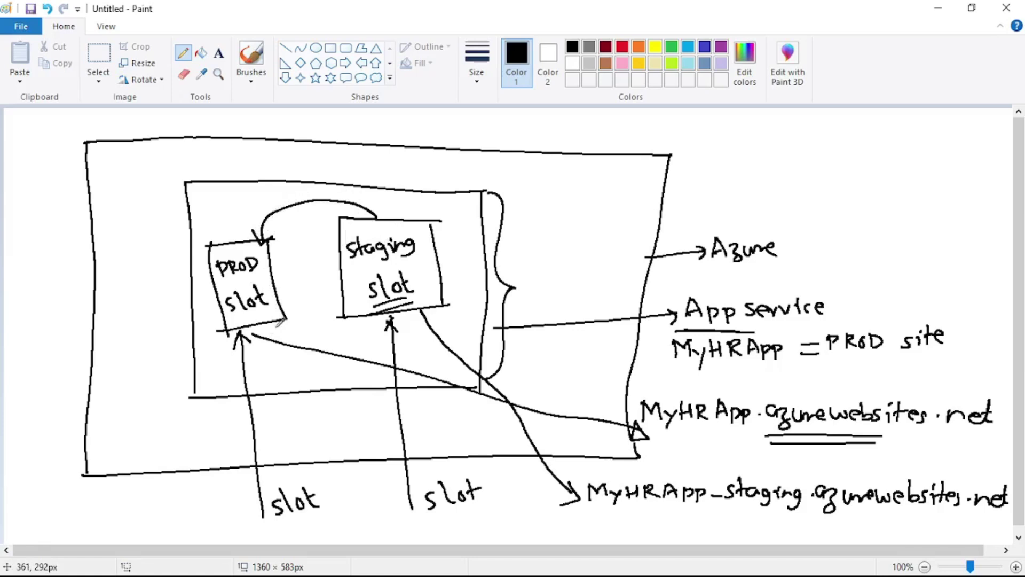
drag(280, 318, 371, 321)
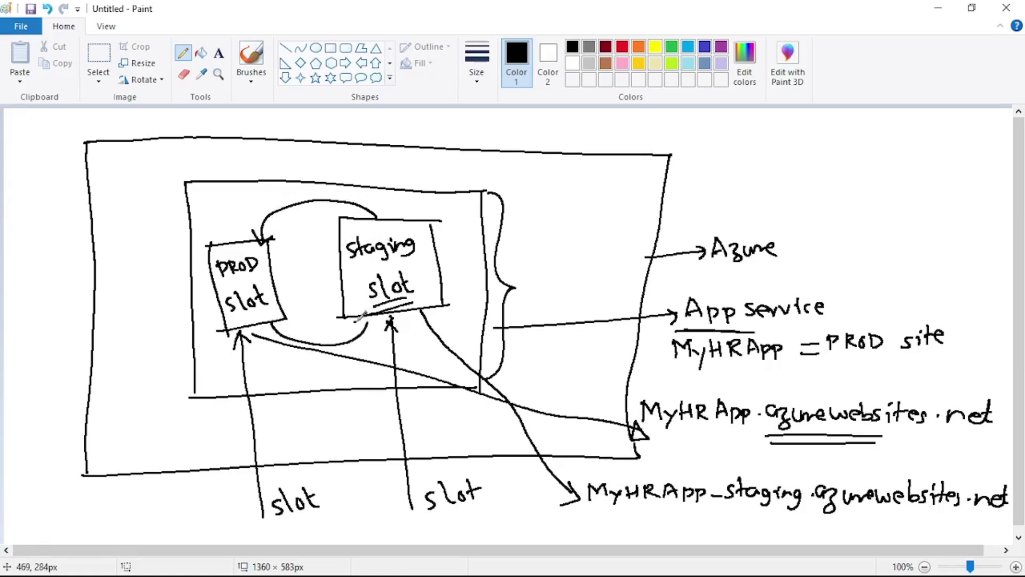
drag(355, 322, 370, 330)
Draw an arrow from the staging box to a new 'newfeature PROD slot' label
mouse_move(385, 263)
mouse_down()
mouse_move(742, 205)
mouse_move(759, 189)
mouse_move(834, 193)
mouse_up()
drag(847, 180, 857, 192)
drag(848, 178, 869, 177)
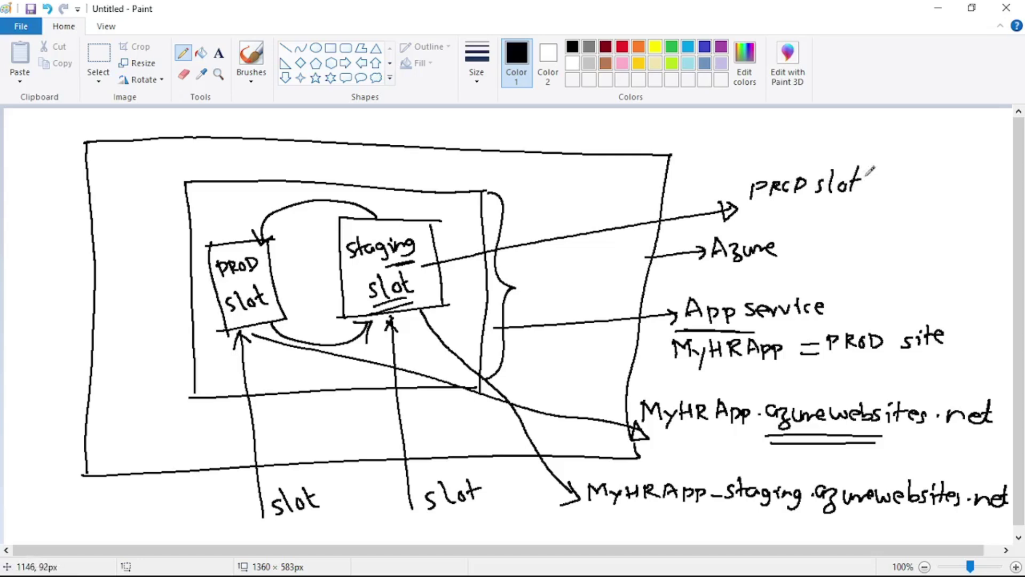
drag(738, 210, 833, 204)
mouse_move(767, 144)
mouse_down()
mouse_move(780, 164)
mouse_move(793, 152)
mouse_move(824, 165)
mouse_up()
drag(820, 152, 858, 164)
drag(861, 144, 879, 164)
drag(881, 152, 895, 160)
Underline and strike through the original PROD site URL
drag(653, 453, 708, 452)
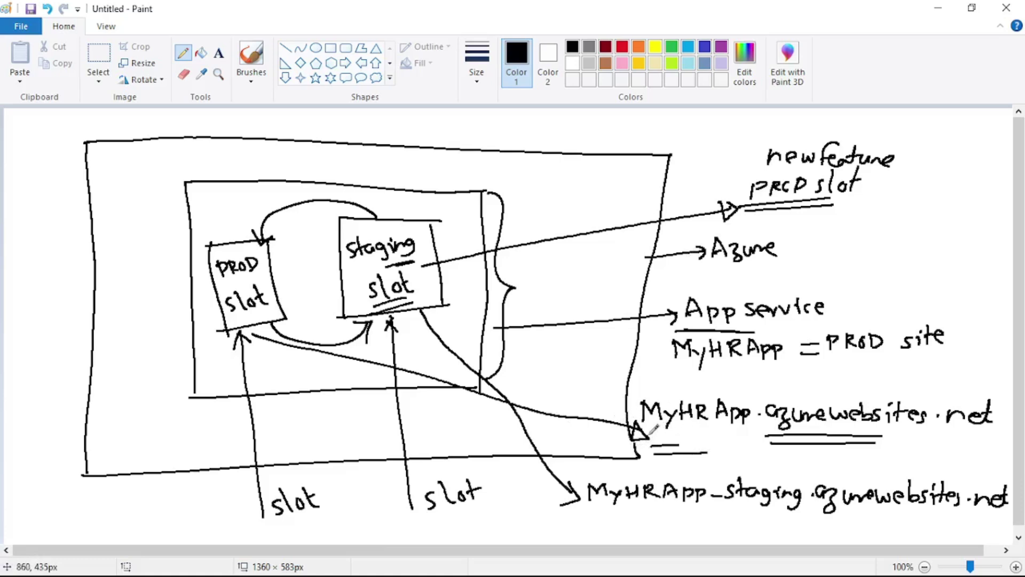
drag(650, 436, 710, 436)
mouse_move(639, 420)
mouse_down()
mouse_move(781, 402)
mouse_move(964, 423)
mouse_move(721, 435)
mouse_move(617, 420)
mouse_move(451, 306)
mouse_move(471, 315)
mouse_up()
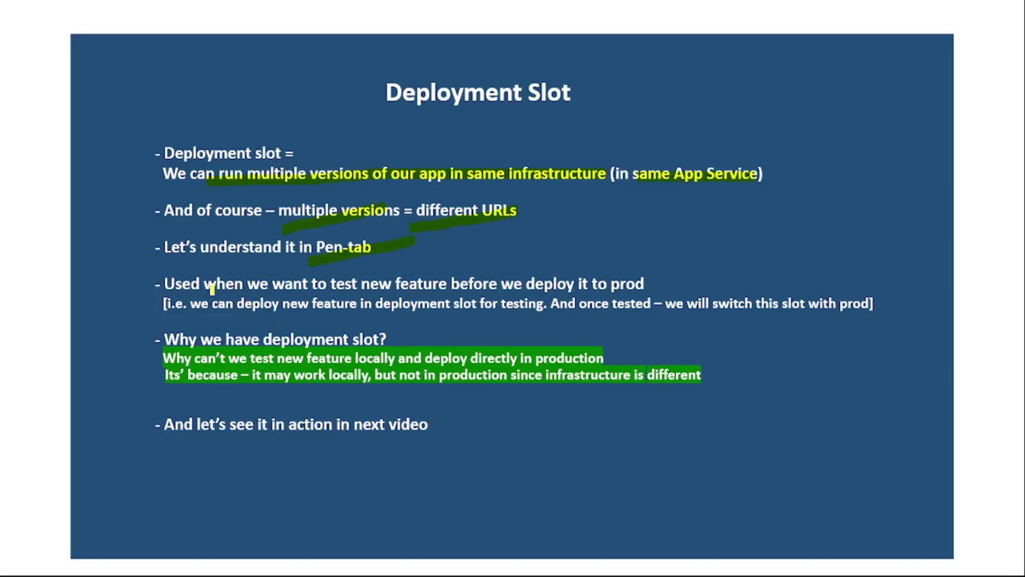
Highlight the 'testing new feature' line, the deployment-slot question, and underline 'it may work locally'
drag(212, 289, 645, 283)
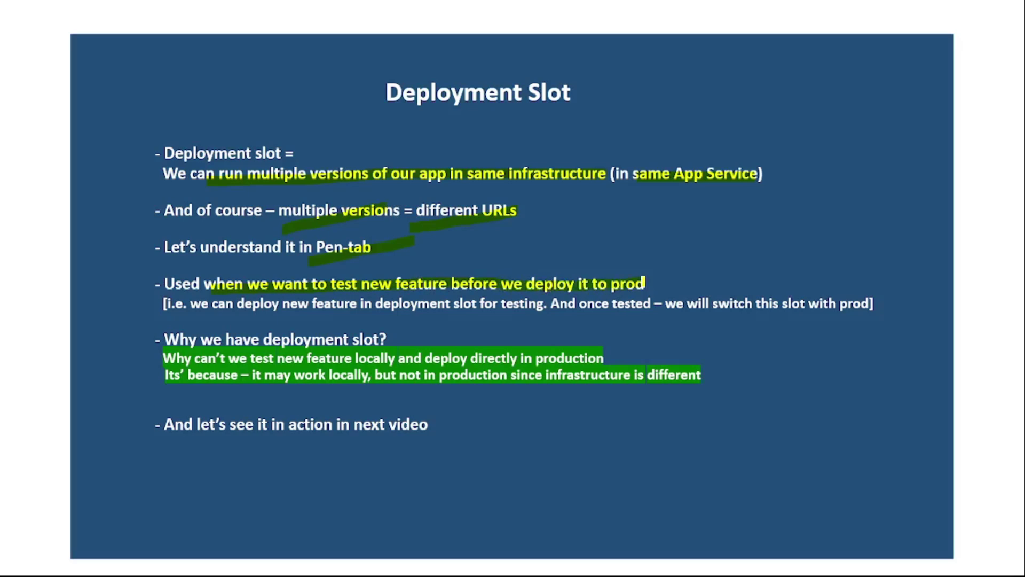
drag(195, 309, 254, 309)
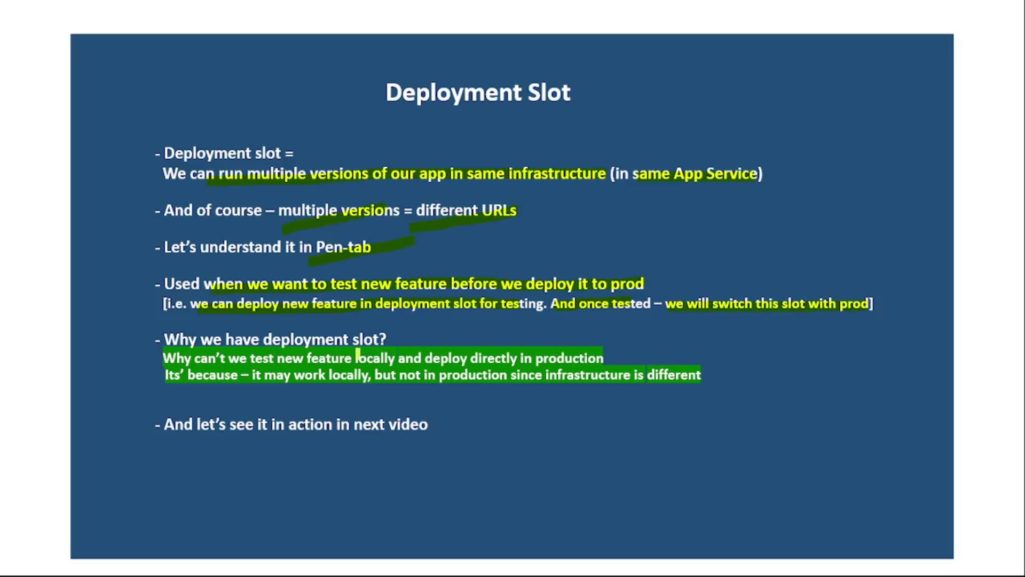
drag(268, 339, 412, 339)
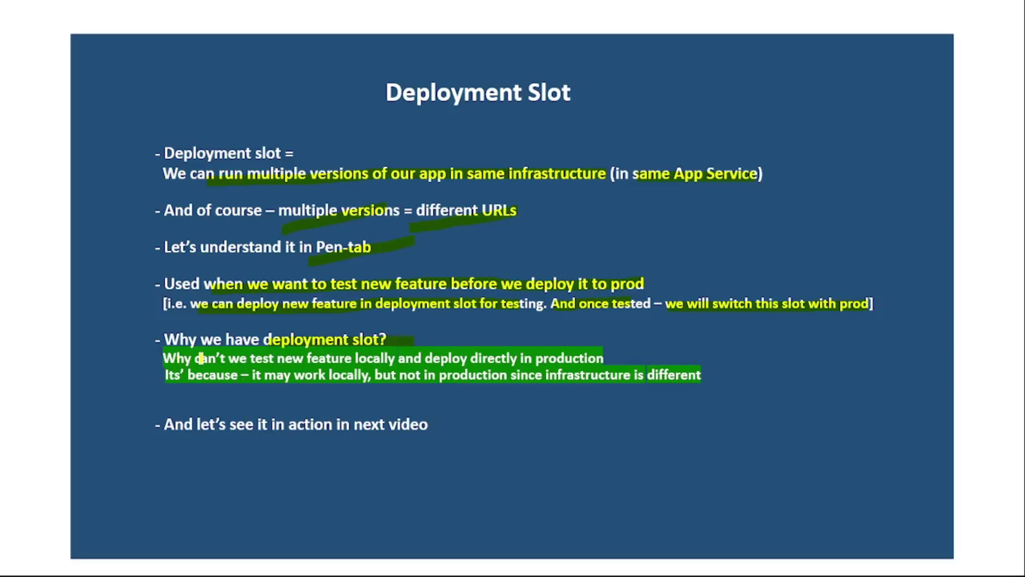
drag(175, 361, 610, 357)
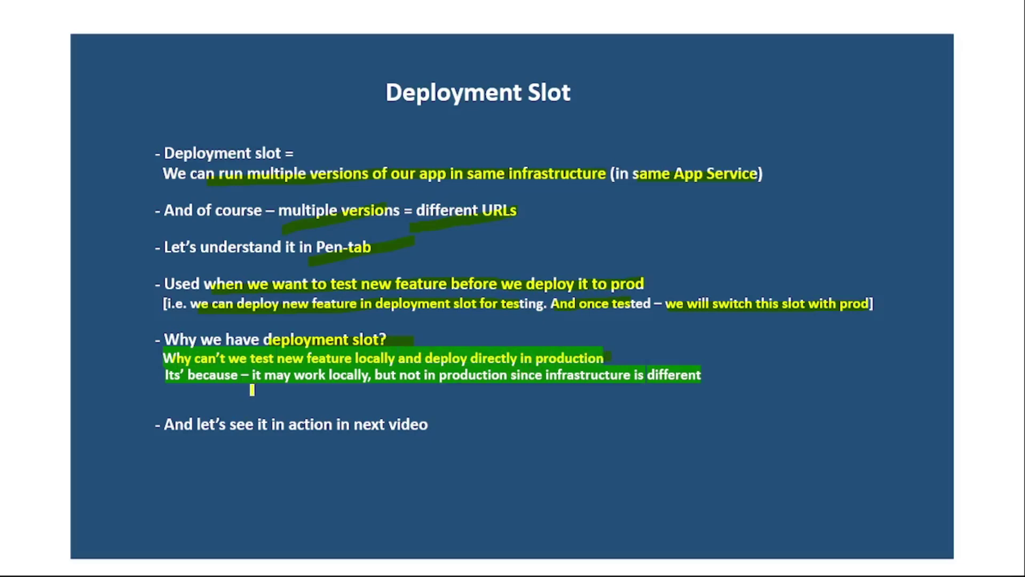
drag(241, 394, 360, 372)
drag(561, 375, 753, 375)
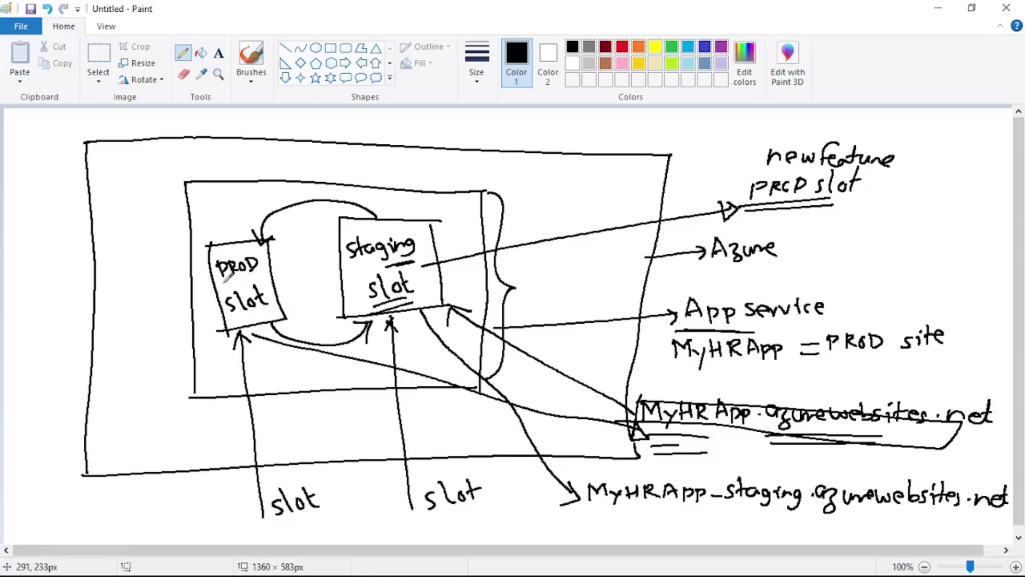
Draw divider lines in the PROD and staging boxes separating each label from 'slot'
drag(218, 279, 276, 272)
drag(347, 276, 428, 270)
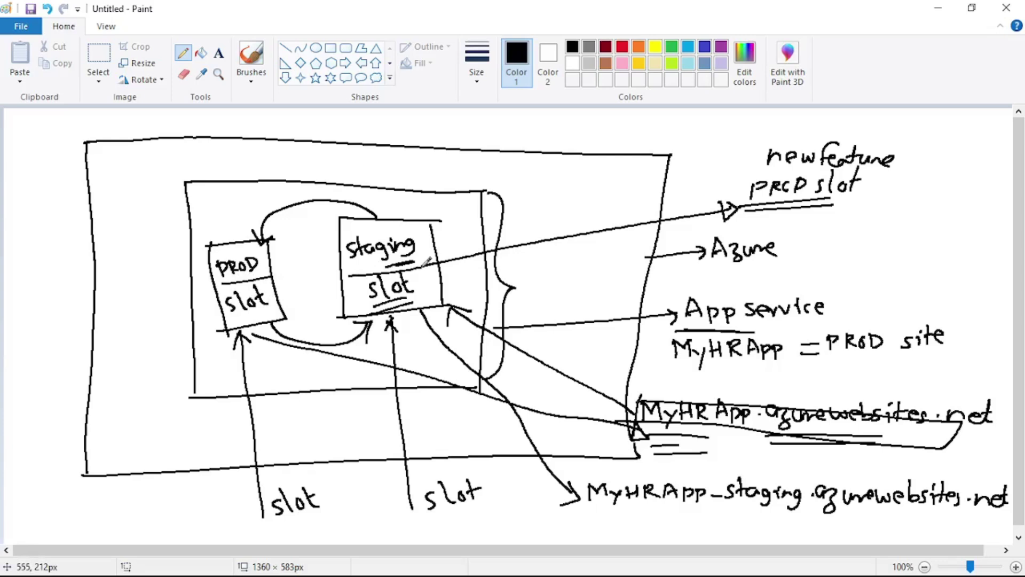
drag(425, 262, 443, 251)
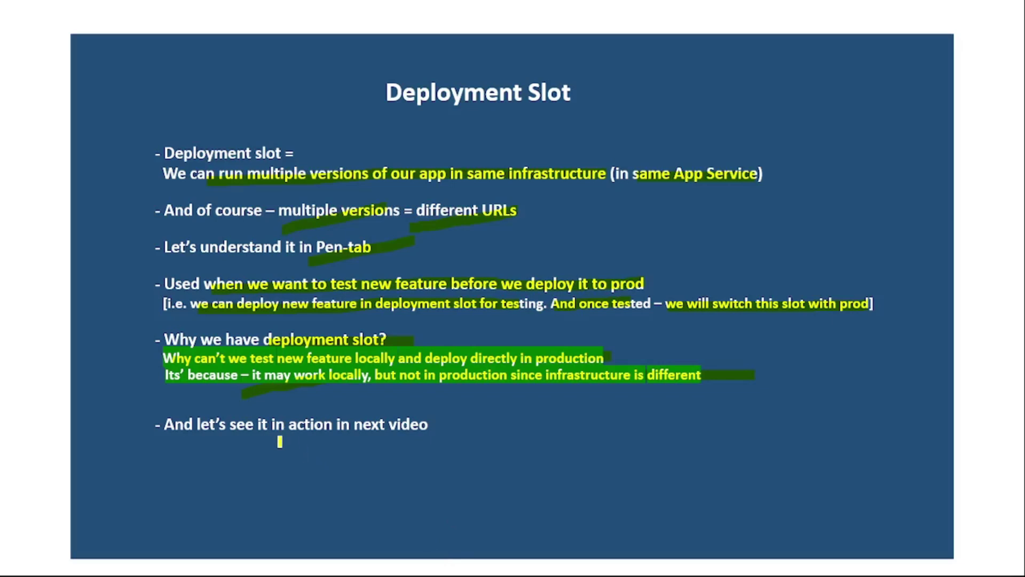
Underline and highlight 'next' in the closing 'see it in action in next video' bullet
drag(279, 441, 405, 418)
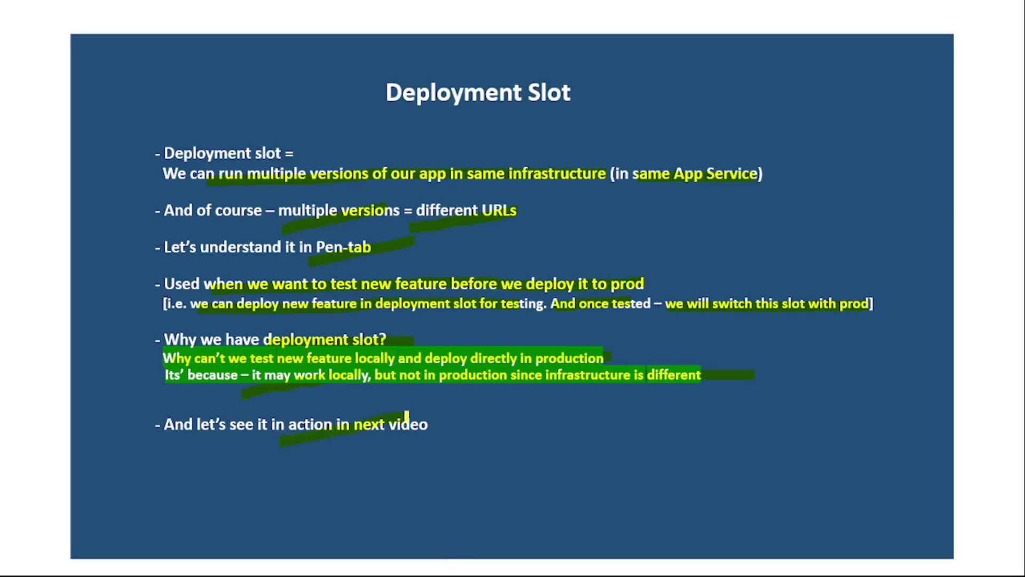